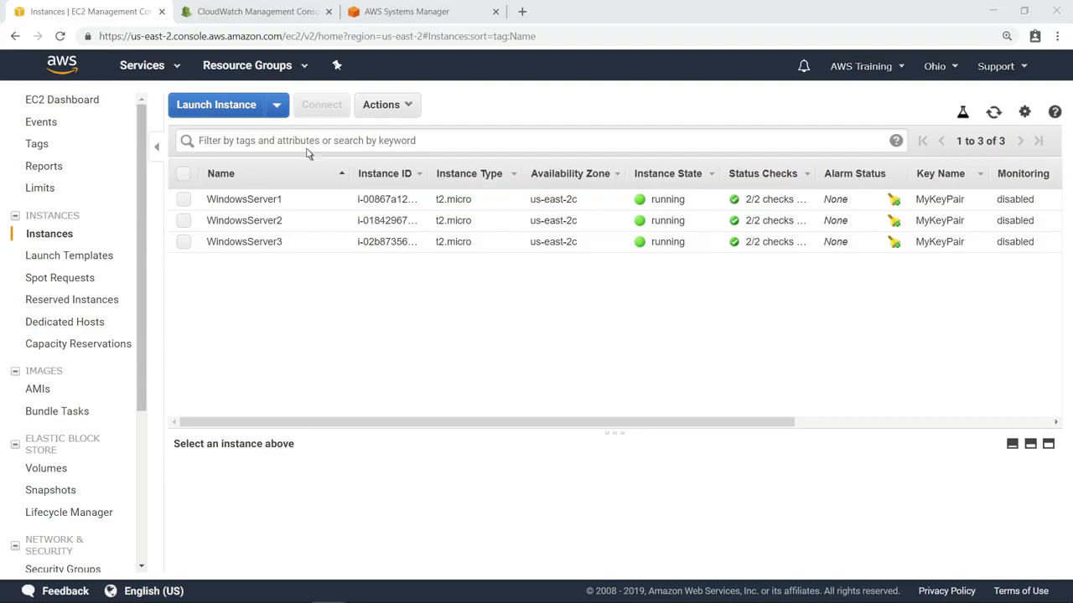
# Switch to AWS Systems Manager and review the log collection configuration of the AmazonCloudWatch-windows parameter in Parameter Store.
pyautogui.click(426, 18)
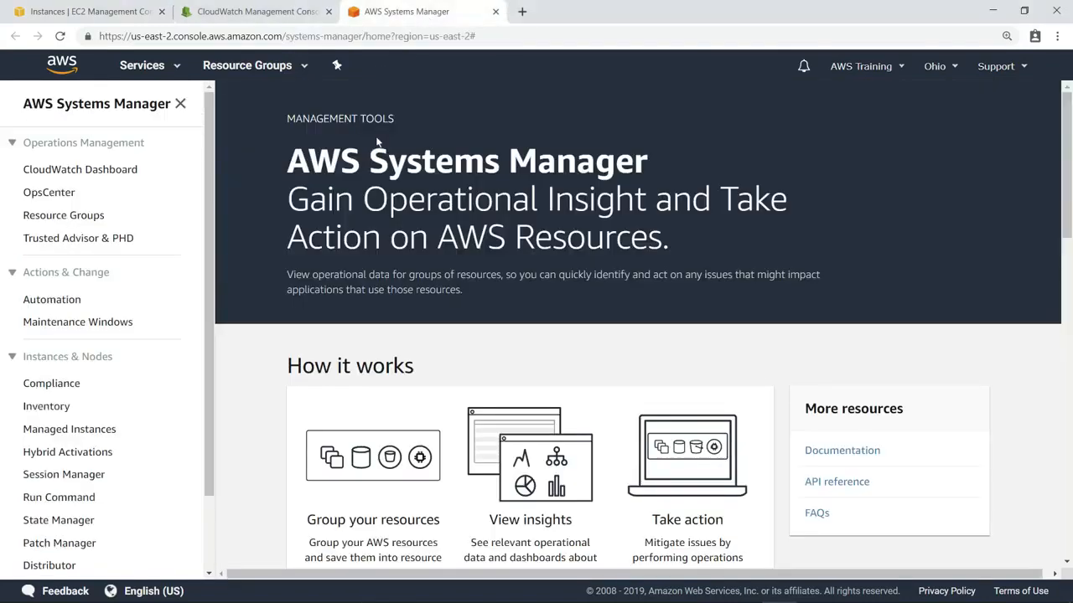
pyautogui.scroll(-1, 212, 557)
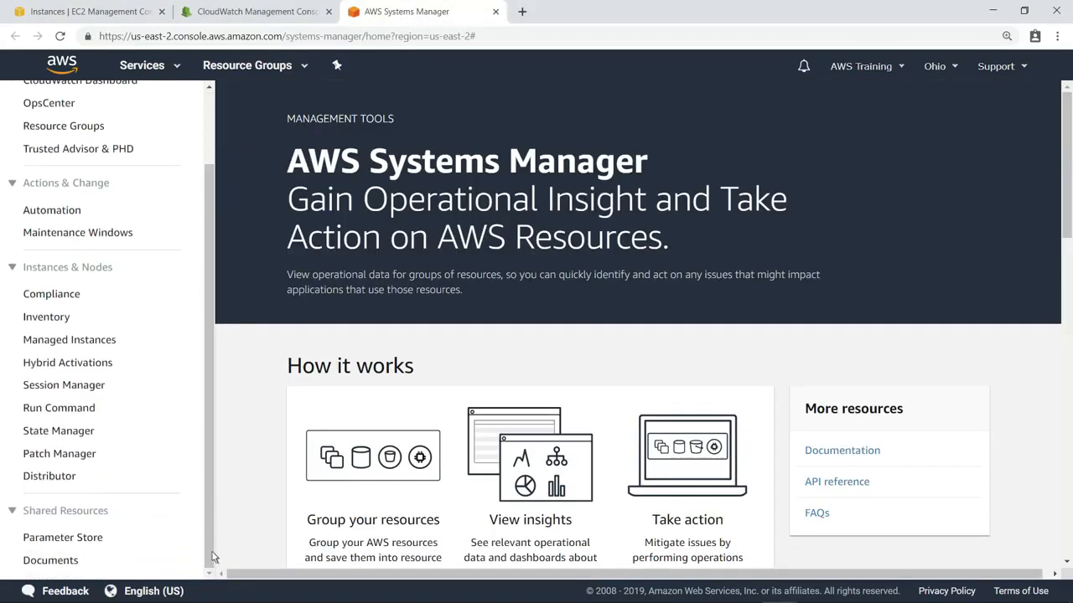
pyautogui.click(62, 537)
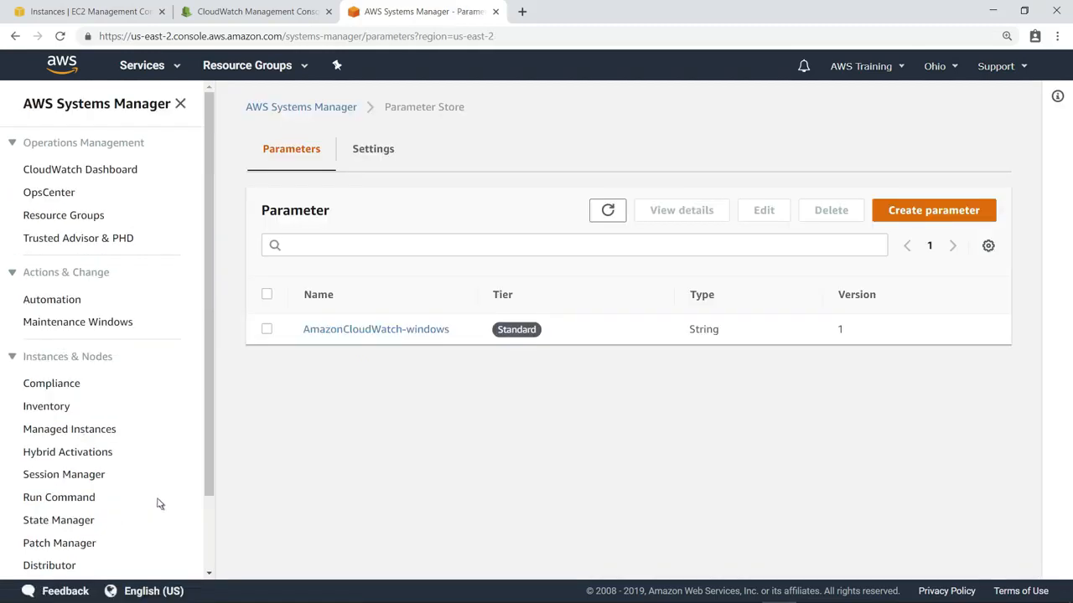
pyautogui.click(389, 329)
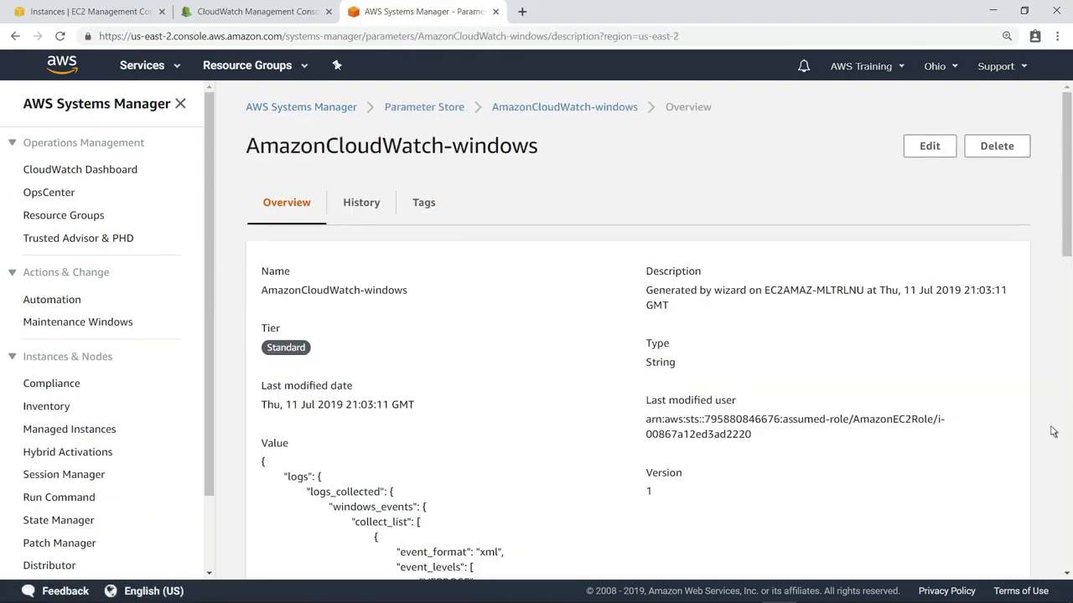
pyautogui.scroll(-4, 1069, 433)
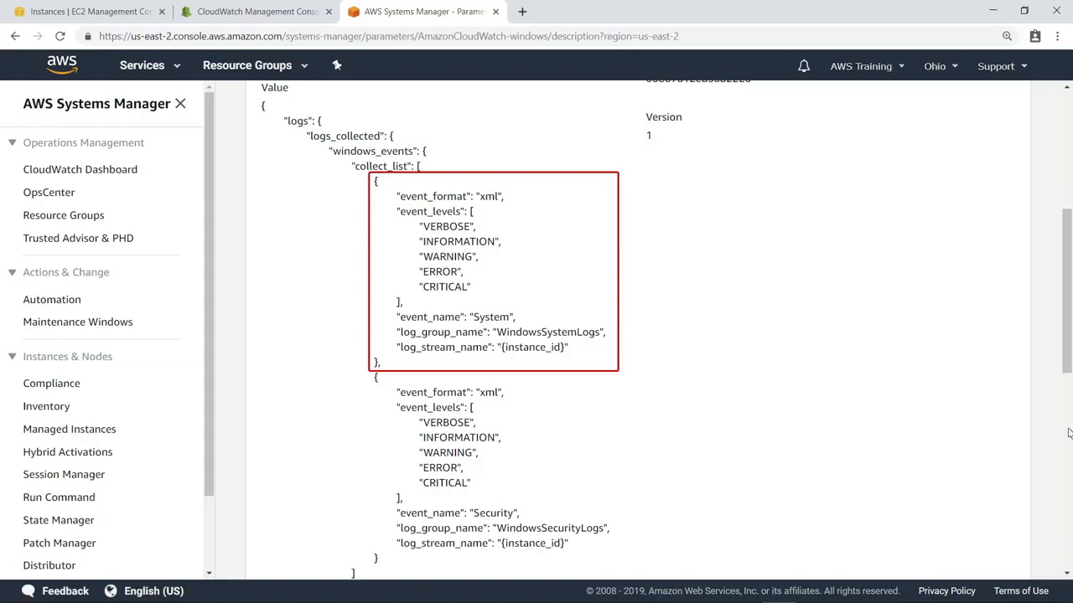
# Switch to CloudWatch and view the events in the i-02b8735681c60837f log stream of the WindowsSystemLogs group.
pyautogui.click(285, 15)
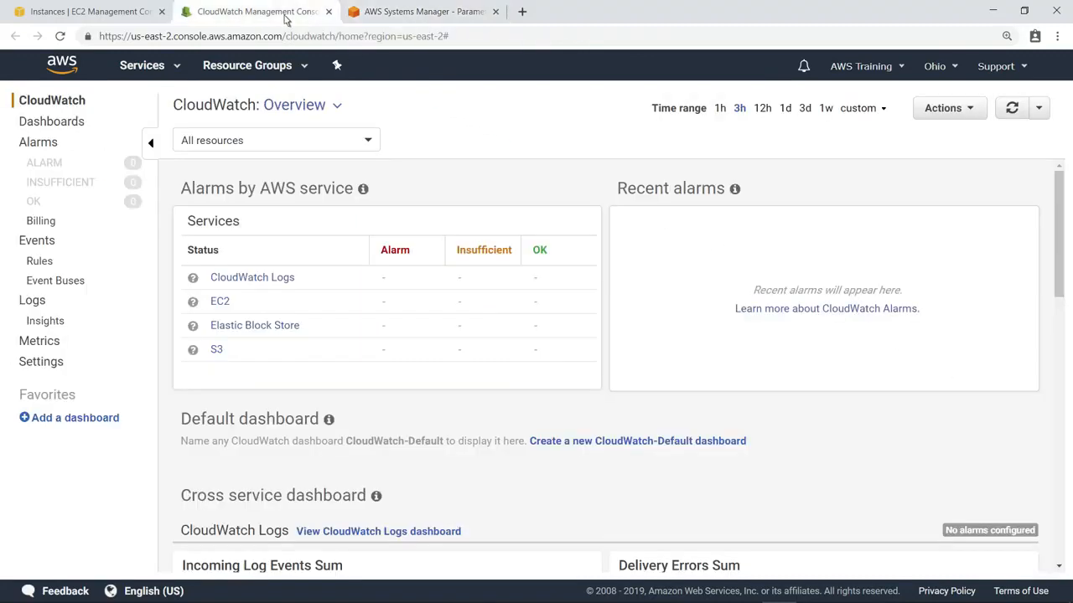
pyautogui.click(34, 302)
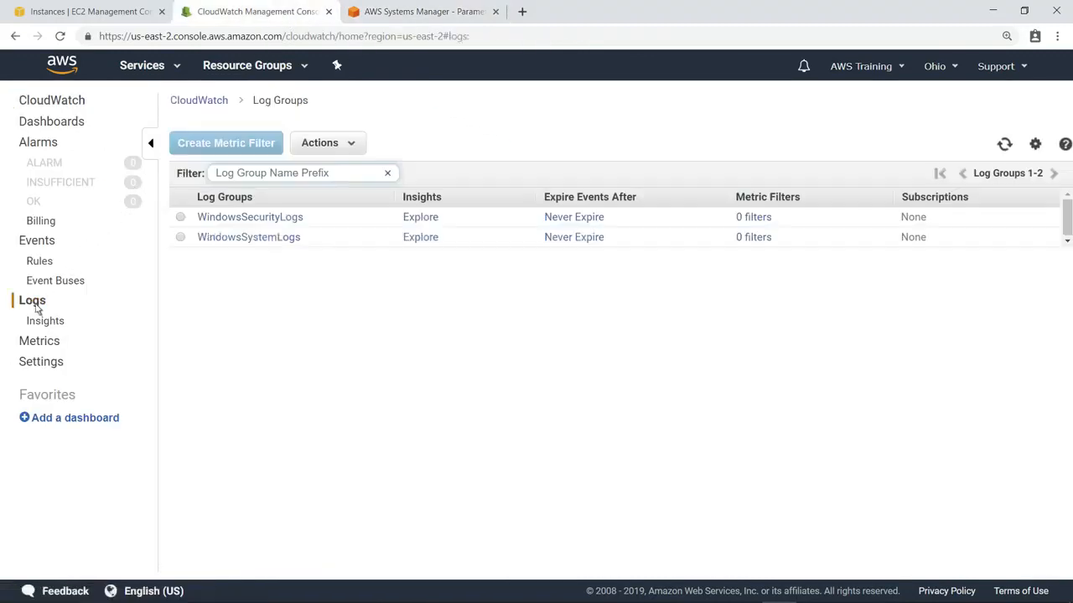
pyautogui.click(266, 240)
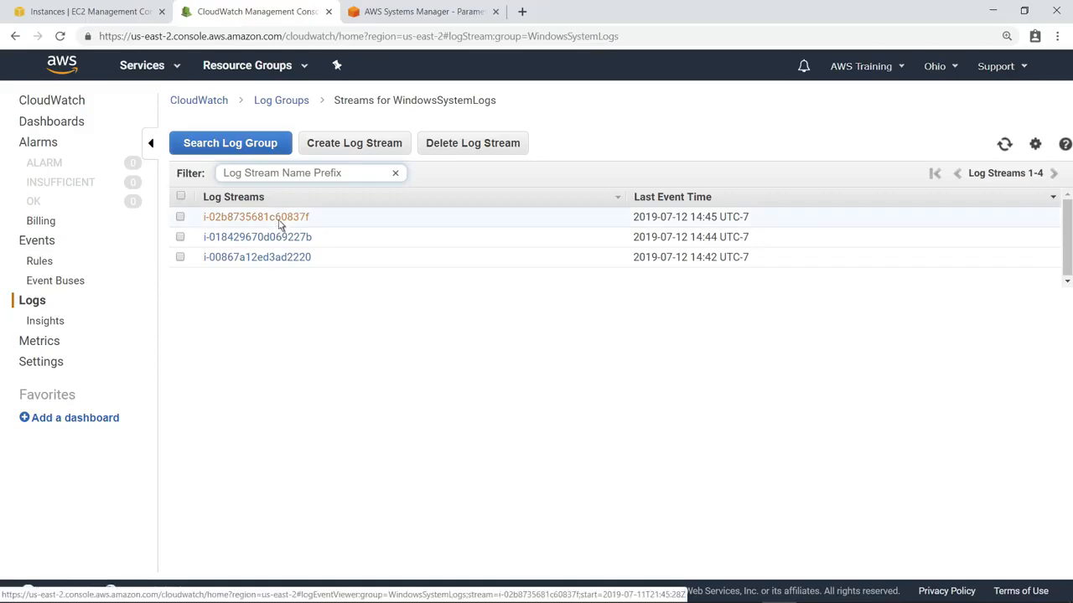
pyautogui.click(281, 221)
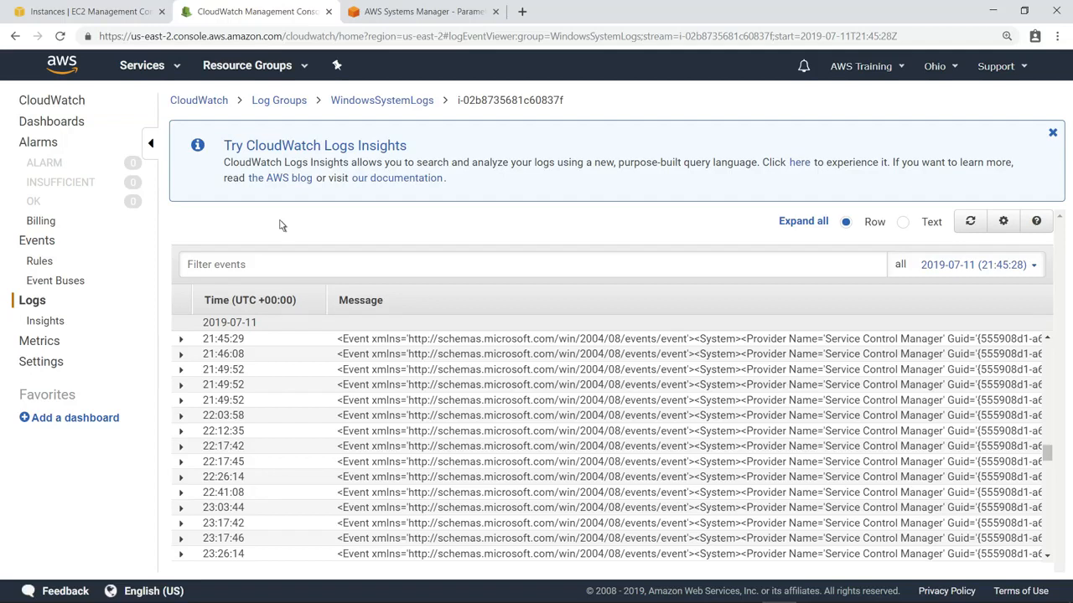
# Connect to the WindowsServer1 EC2 instance and crash it using notmyfault64 with the High IRQL fault (Kernel-mode) option.
pyautogui.click(101, 19)
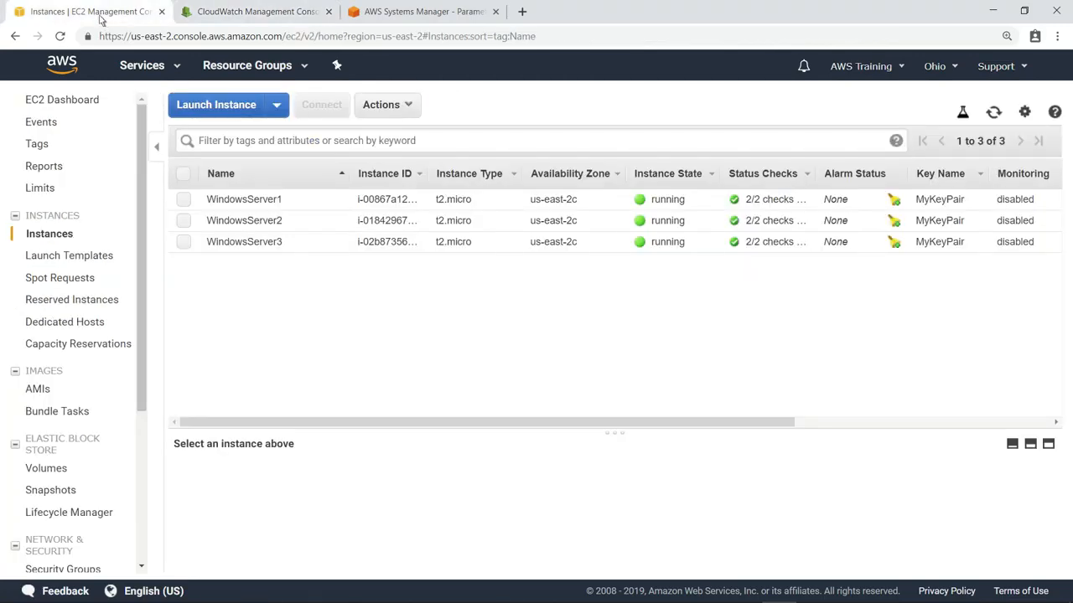
pyautogui.rightClick(331, 203)
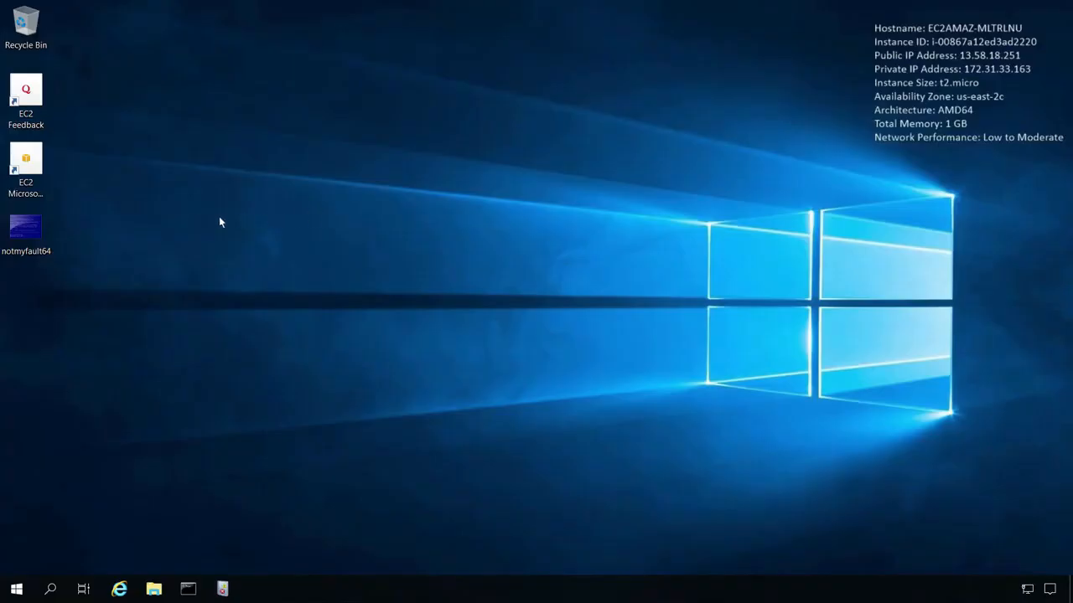
pyautogui.doubleClick(27, 230)
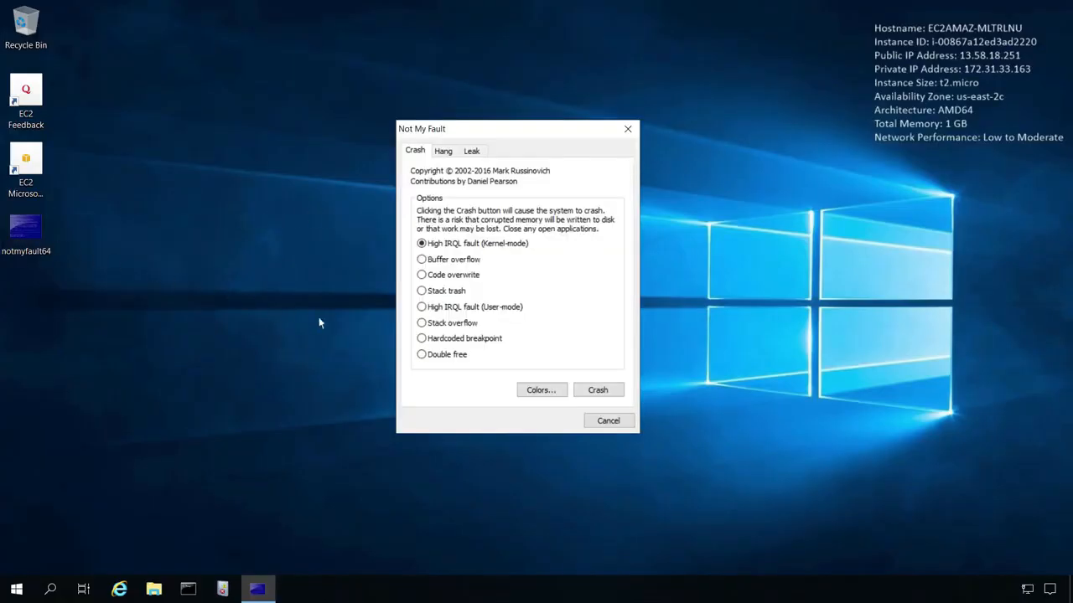
pyautogui.click(582, 393)
pyautogui.click(707, 8)
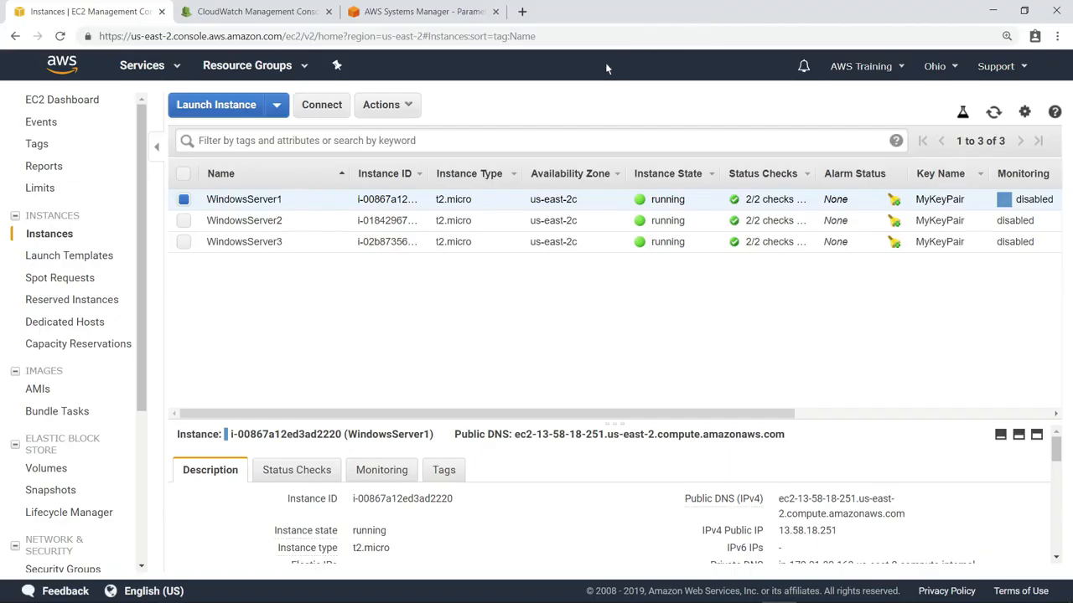
# Get an instance screenshot of WindowsServer1 to check its console, and return to the instances list.
pyautogui.rightClick(334, 205)
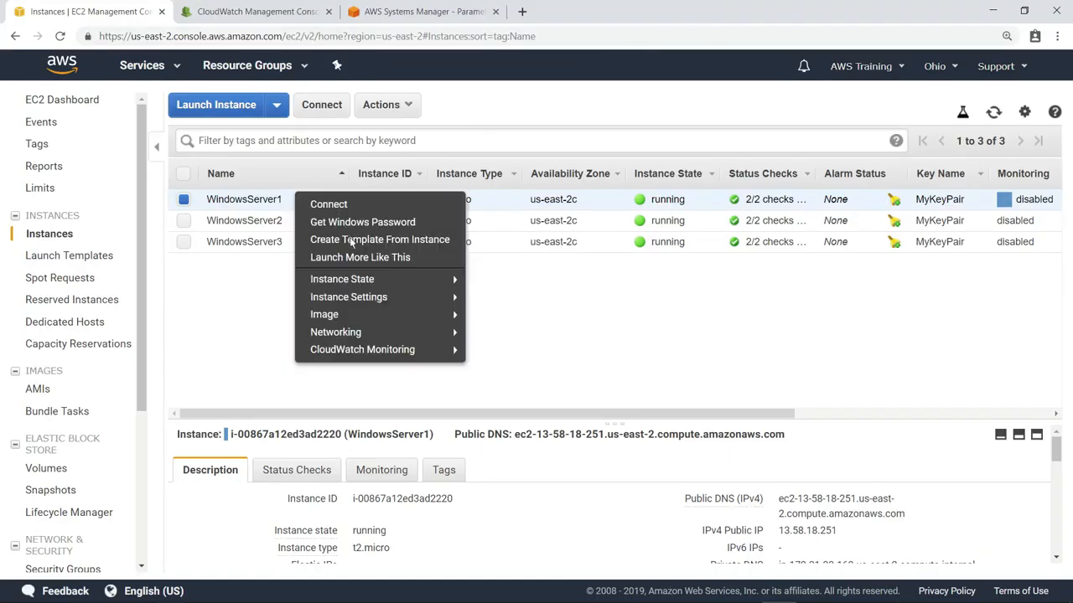
pyautogui.moveTo(379, 299)
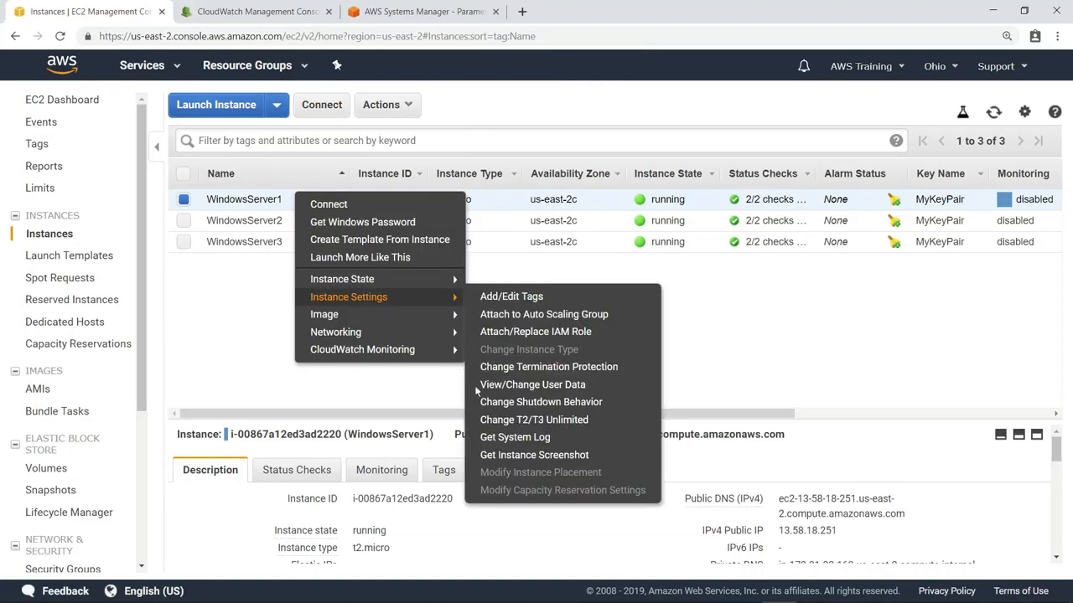
pyautogui.click(555, 457)
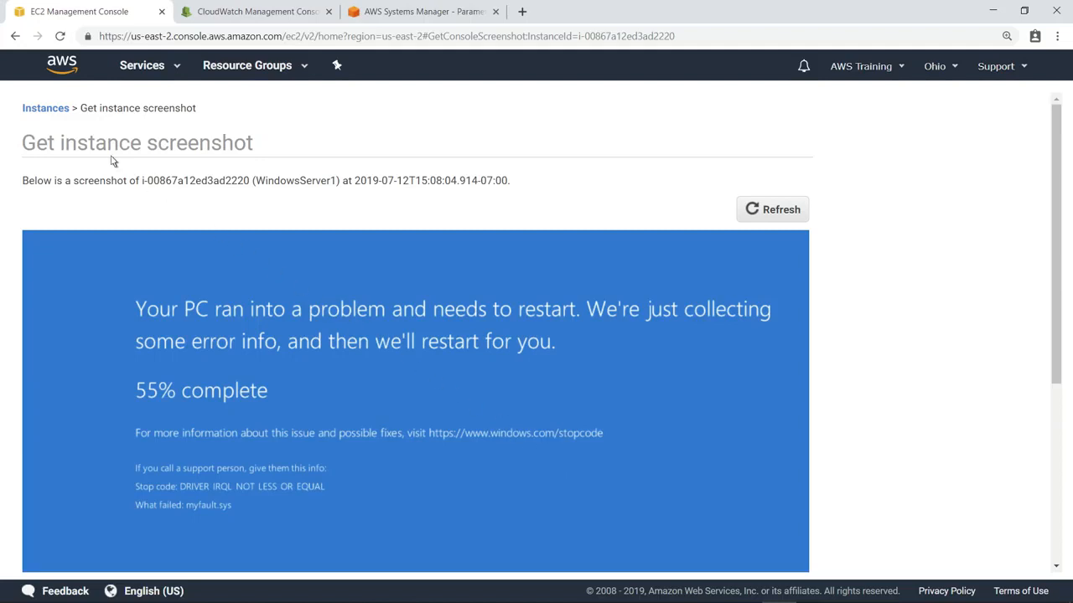
pyautogui.click(48, 112)
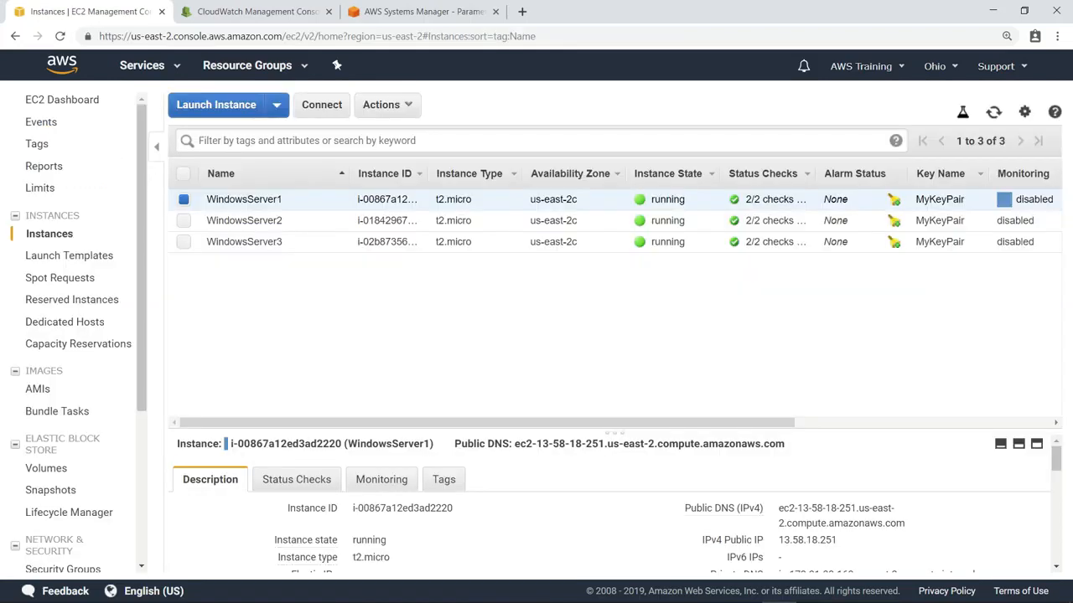
# Reconnect to WindowsServer1 and submit the Shutdown Event Tracker with the reason Other (Unplanned) and the comment "Test crash".
pyautogui.rightClick(334, 206)
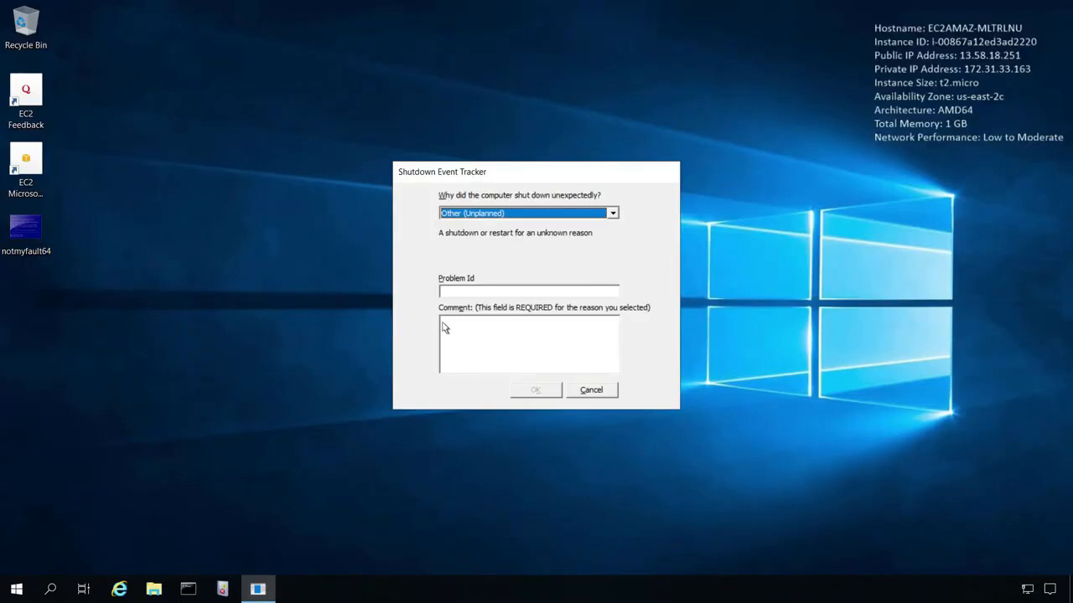
pyautogui.click(449, 334)
pyautogui.write('Test crash')
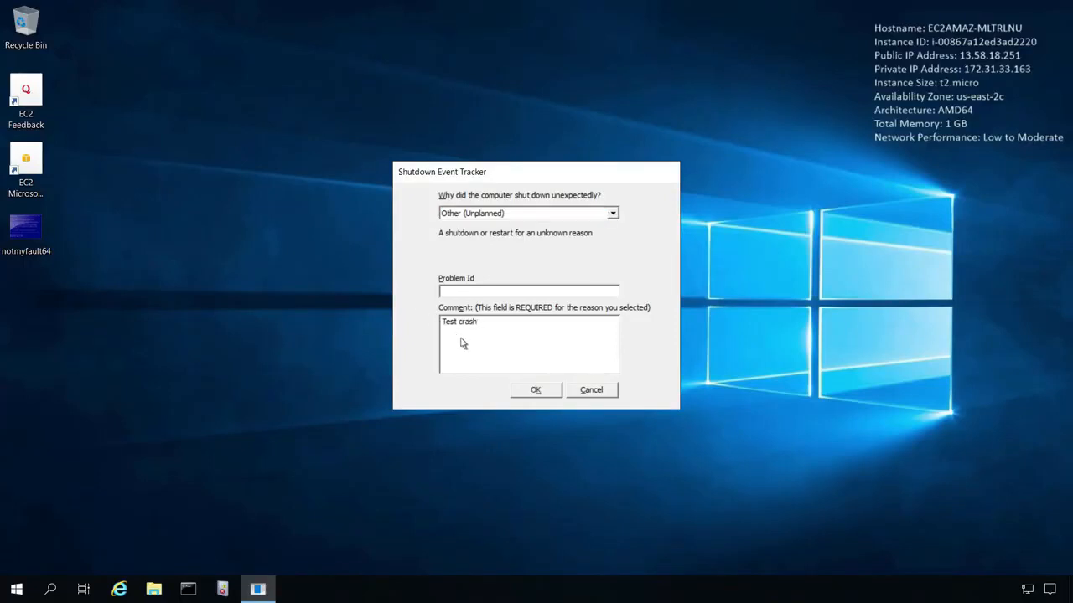
pyautogui.click(536, 392)
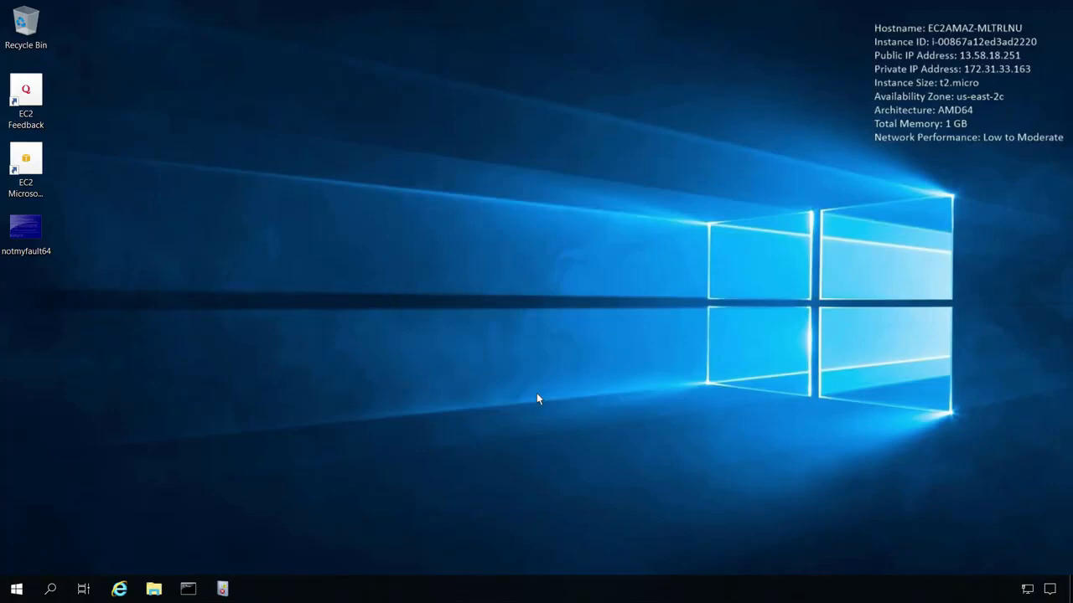
# Launch Event Viewer on the server and show the System log under Windows Logs.
pyautogui.click(223, 590)
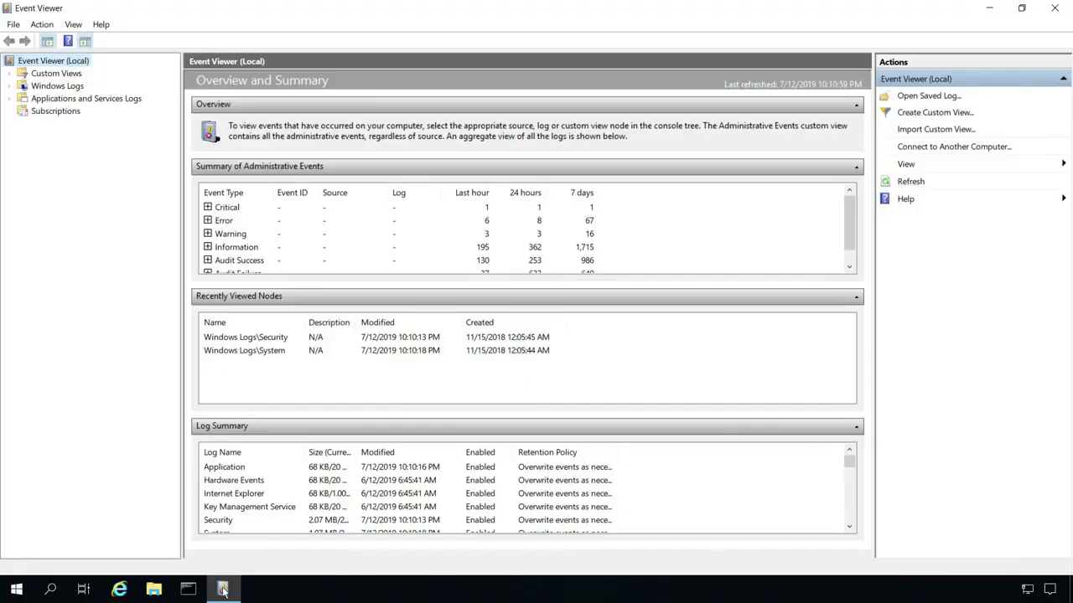
pyautogui.click(10, 86)
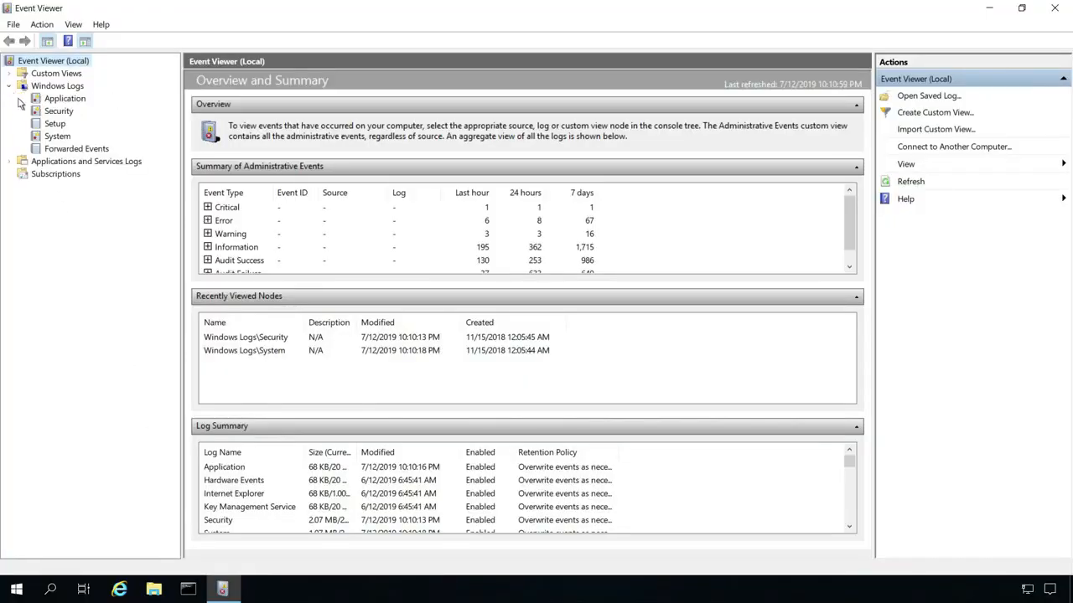
pyautogui.click(59, 136)
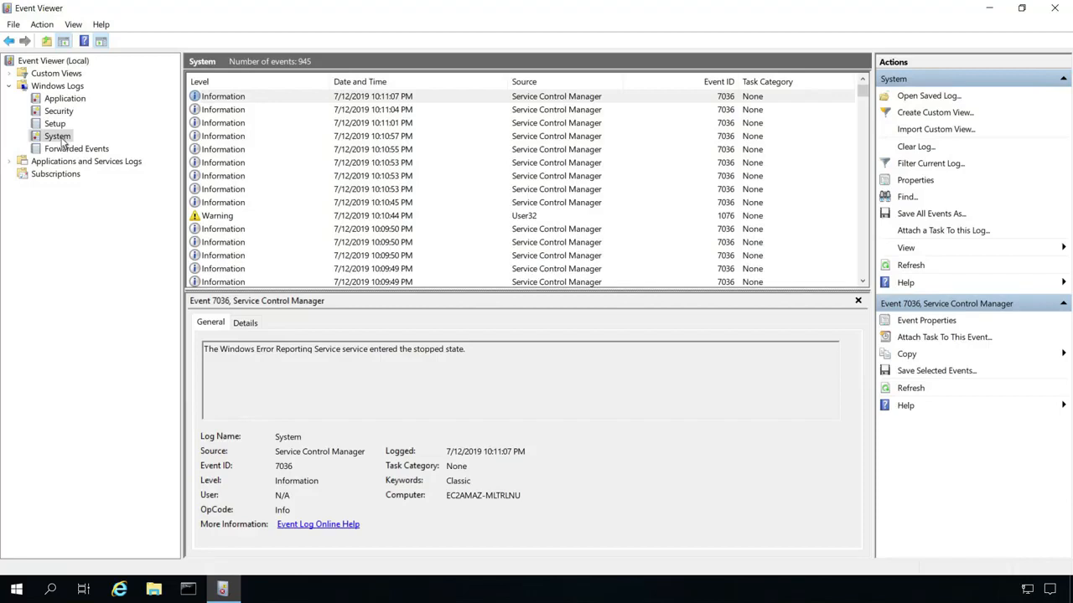
# Filter the System log by event ID 41, examine the Kernel-Power event's details, and return to the EC2 console.
pyautogui.rightClick(64, 142)
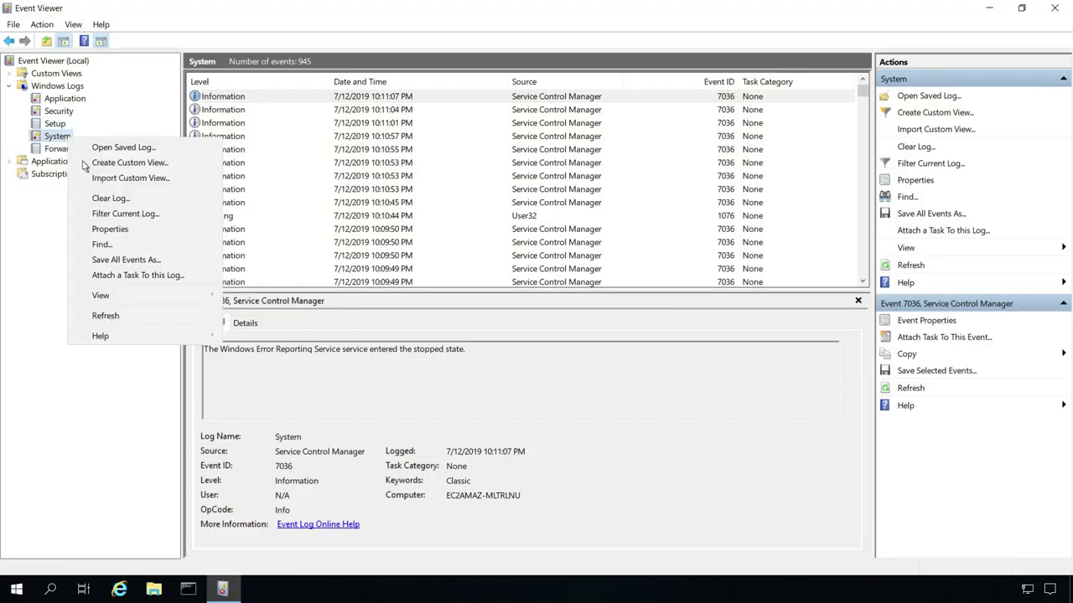
pyautogui.click(128, 216)
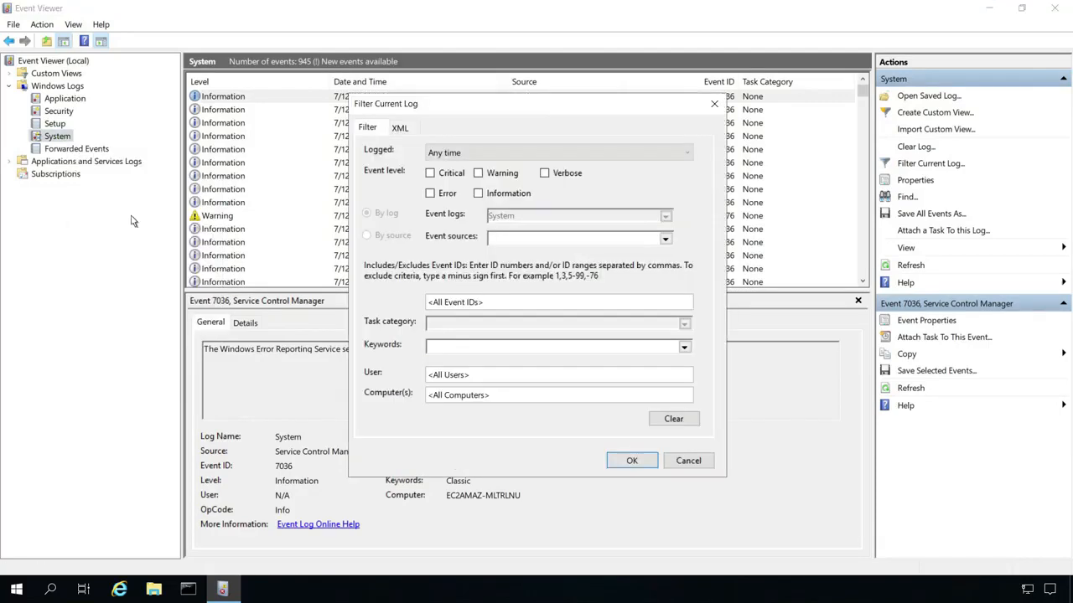
pyautogui.click(468, 304)
pyautogui.write('41')
pyautogui.click(632, 461)
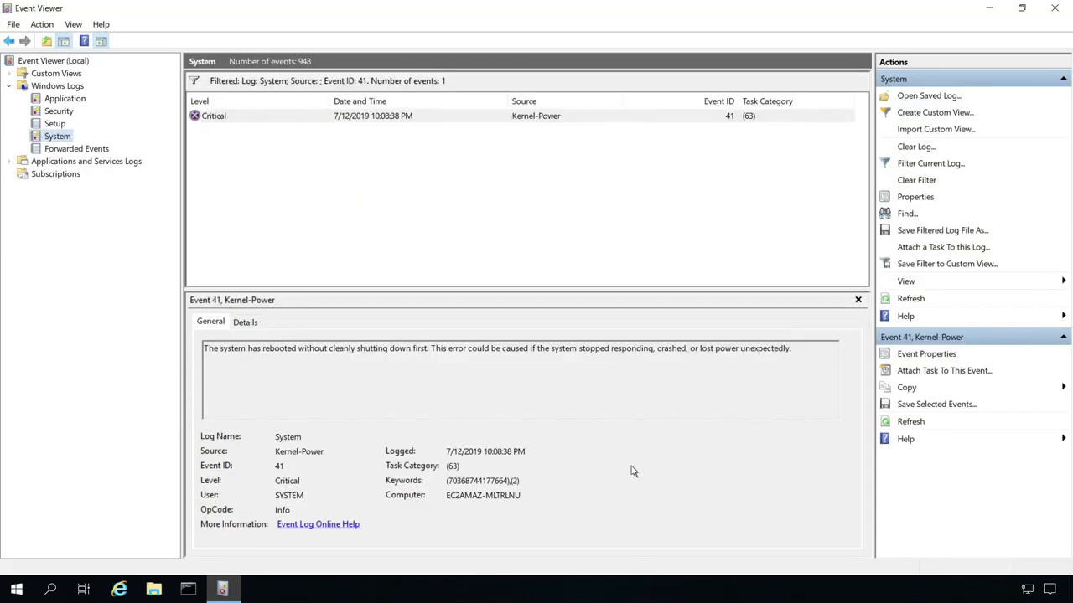
pyautogui.click(245, 325)
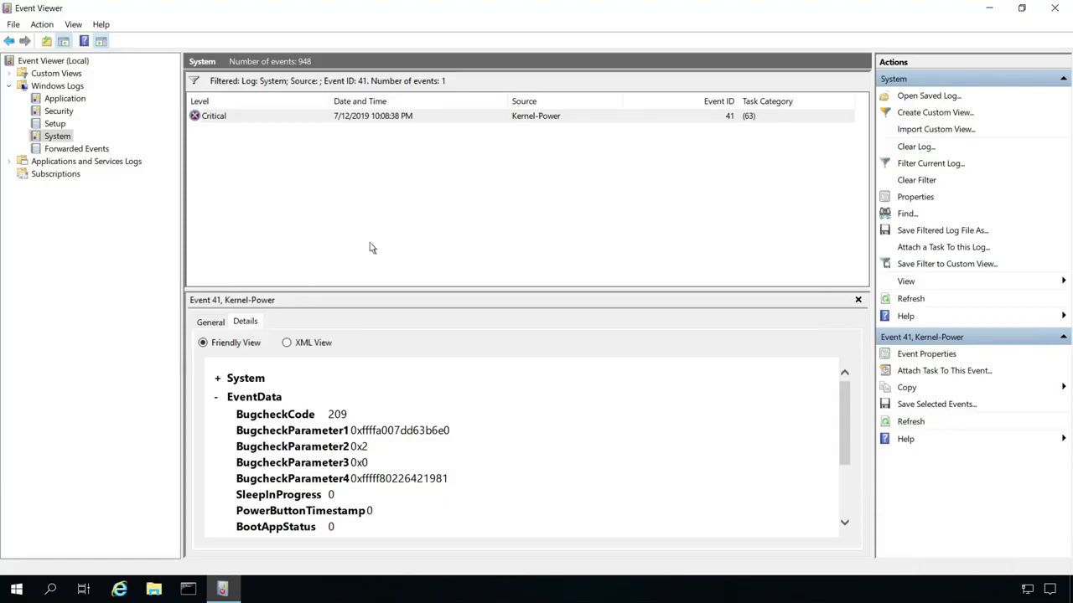
pyautogui.click(707, 9)
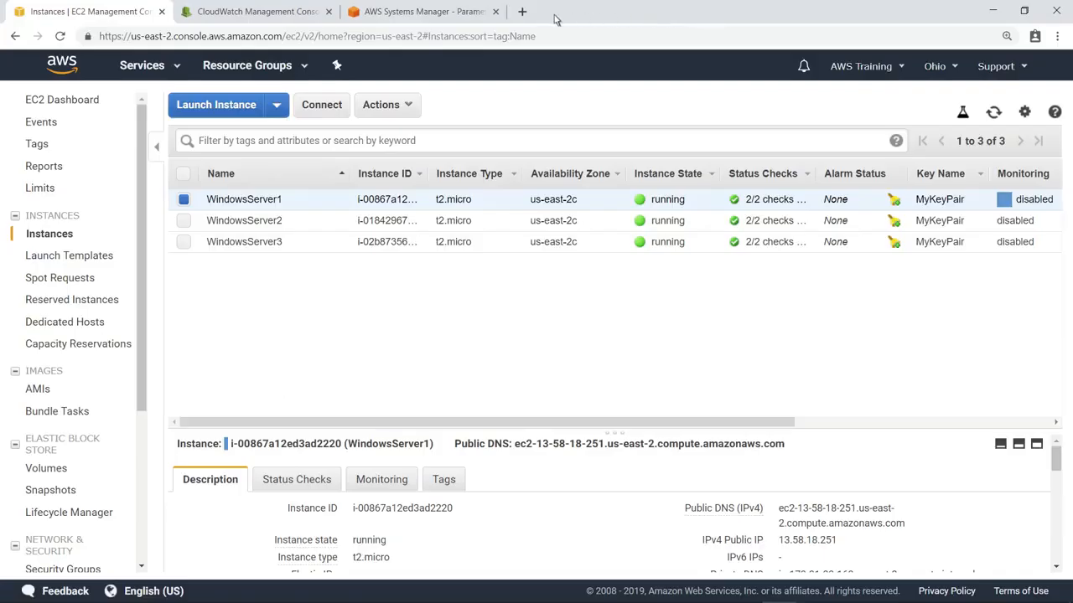
# Open CloudWatch Logs Insights and select WindowsSystemLogs as the log group to query.
pyautogui.click(272, 13)
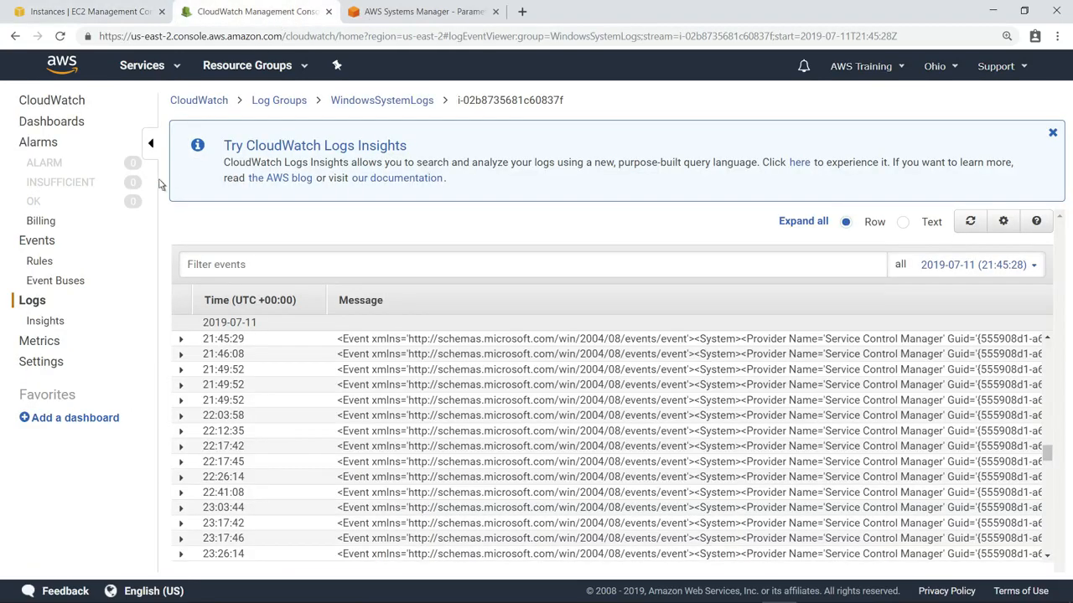
pyautogui.click(46, 321)
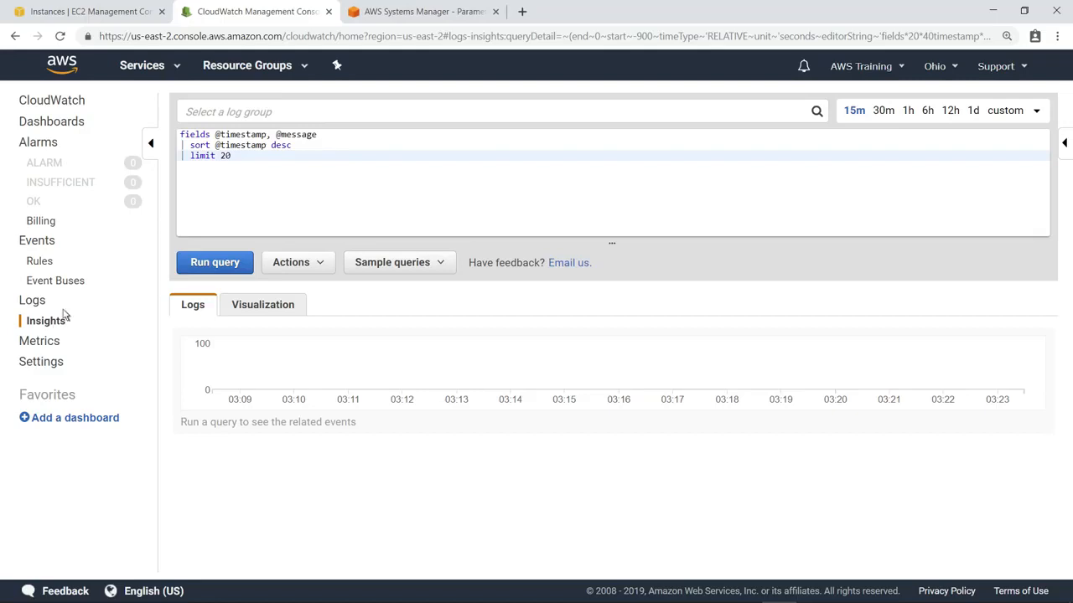
pyautogui.click(209, 116)
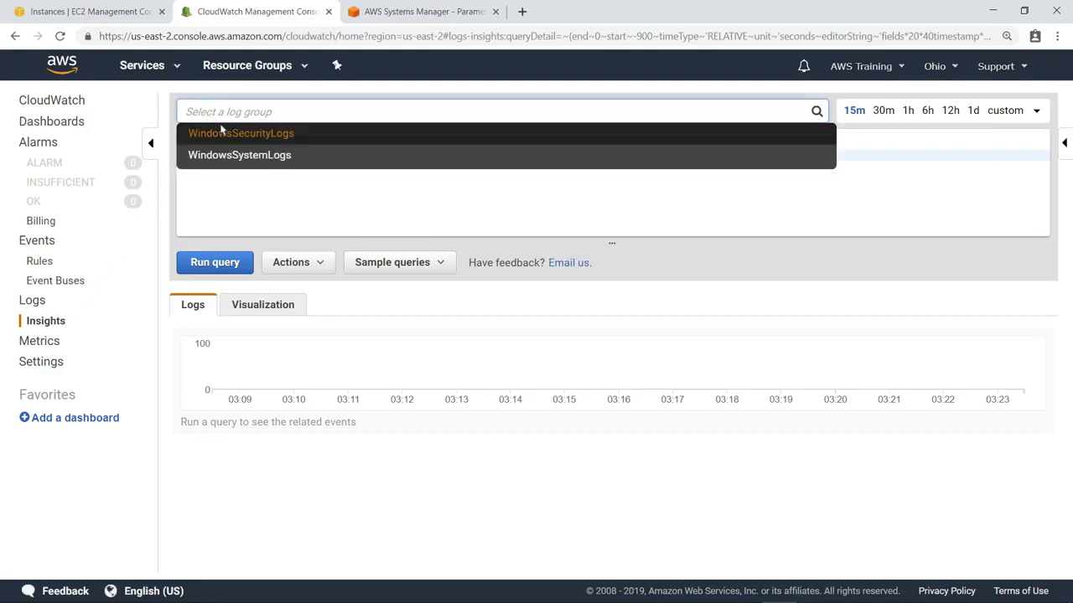
pyautogui.click(250, 159)
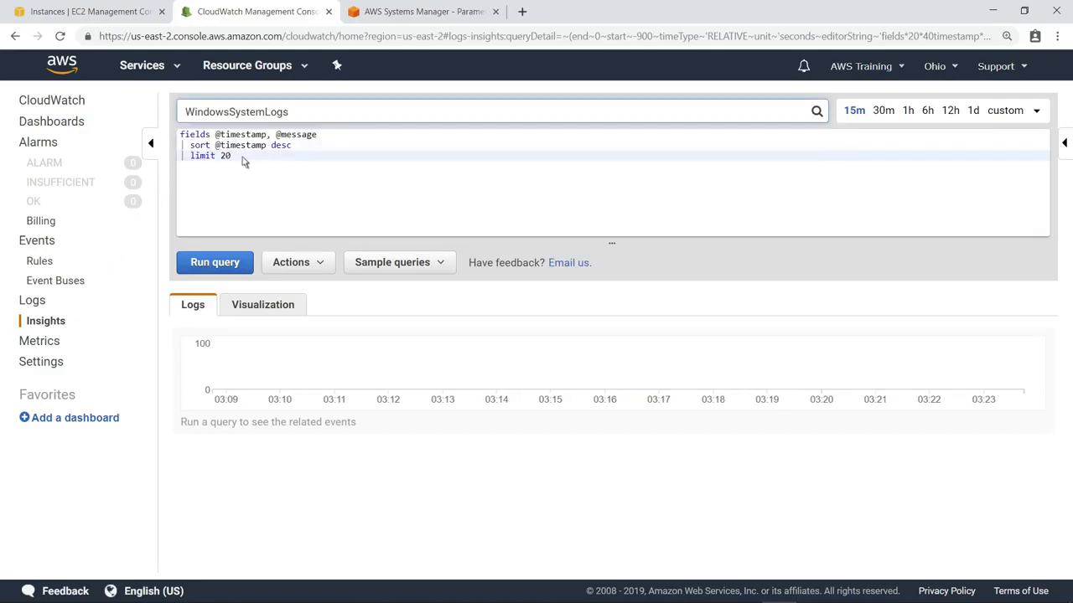
pyautogui.hotkey('ctrl', 'a')
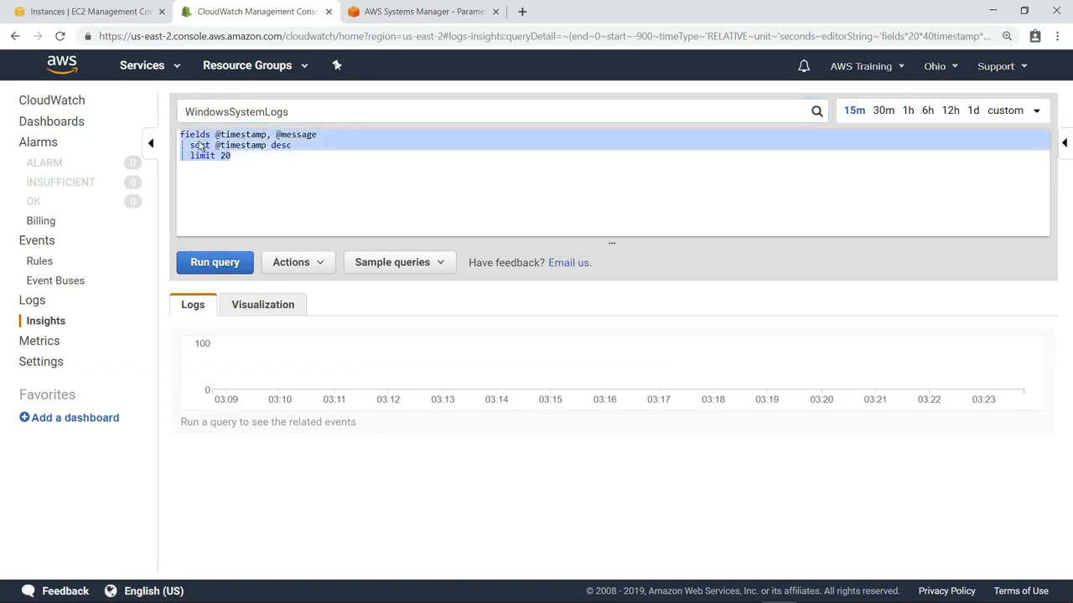
pyautogui.write('fields @timestamp, @logStream...')
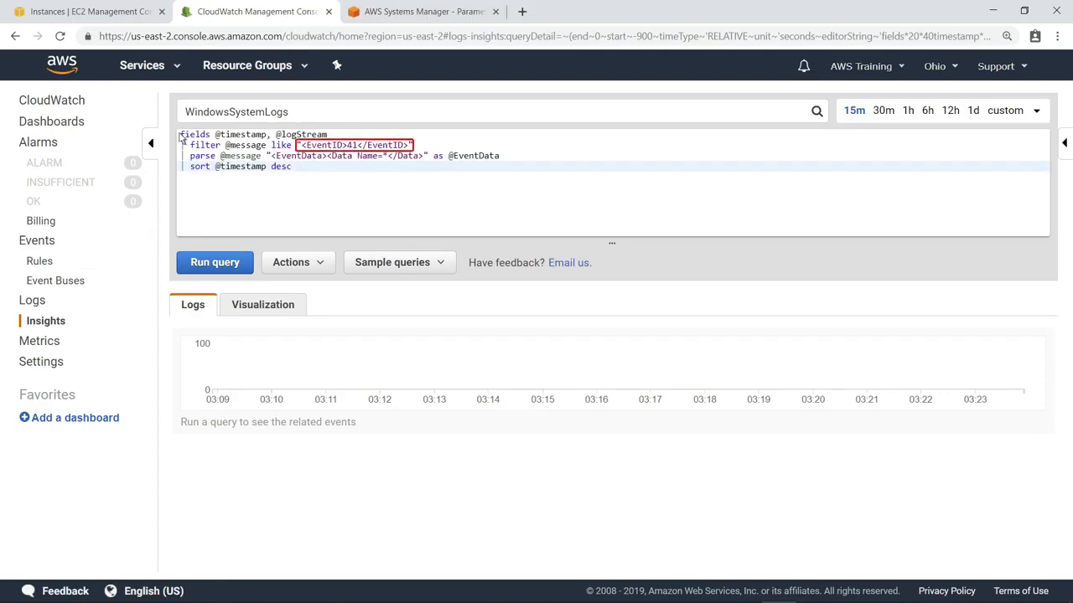
pyautogui.click(216, 263)
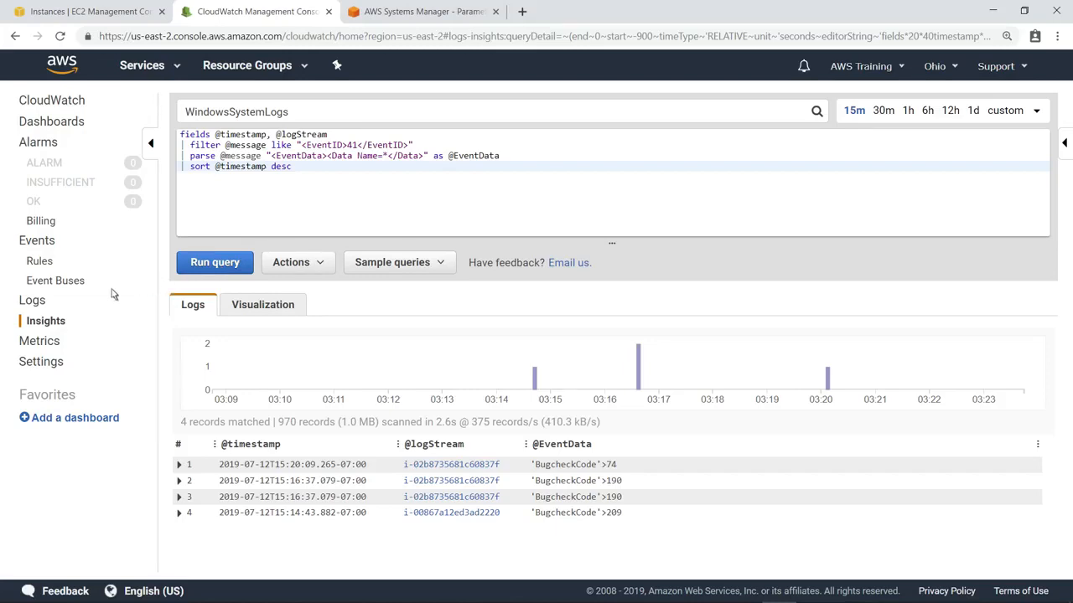
# Start a metric filter for the WindowsSystemLogs log group with the filter pattern "<EventID>41</EventID>".
pyautogui.click(32, 301)
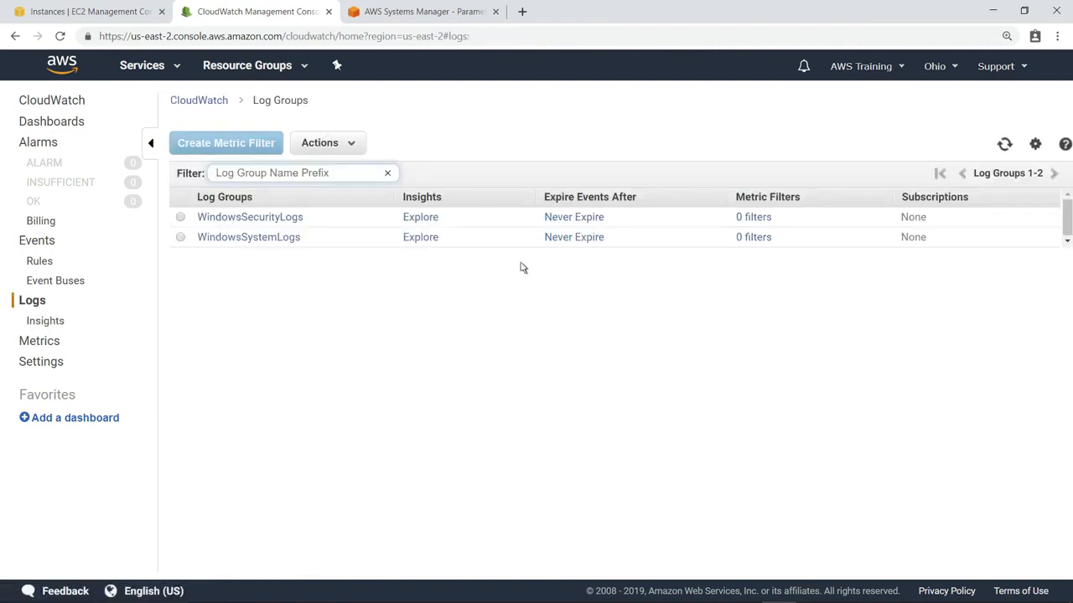
pyautogui.click(754, 238)
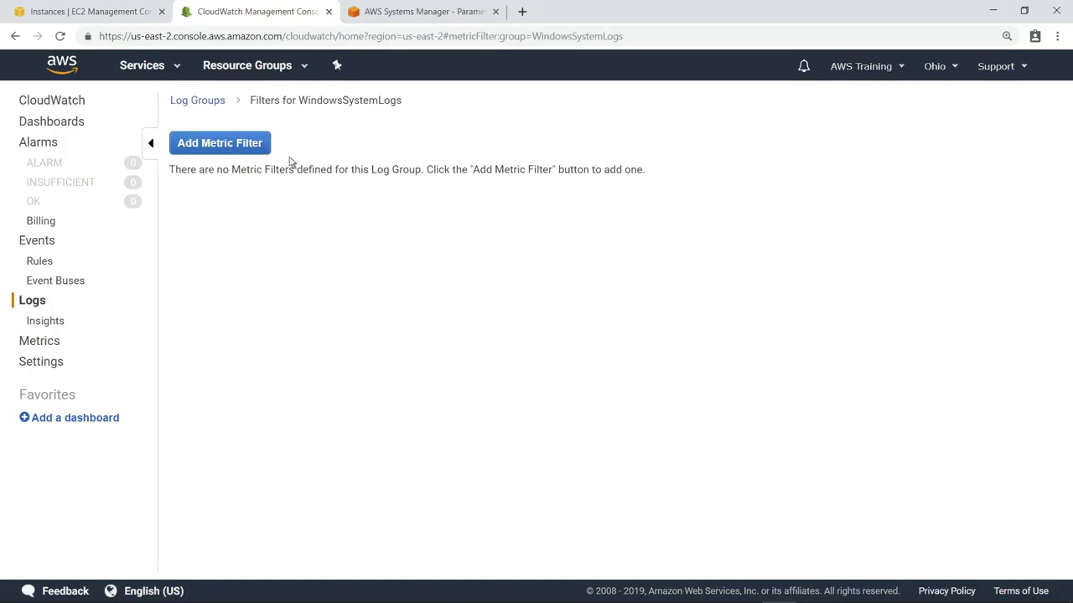
pyautogui.click(225, 147)
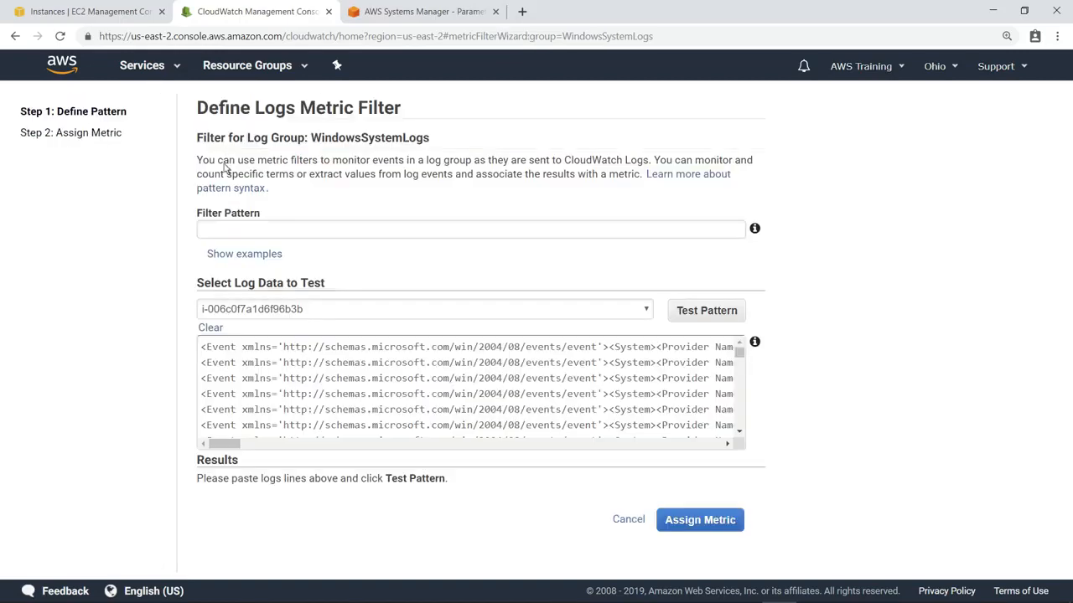
pyautogui.click(214, 235)
pyautogui.write('"<EventID>41</EventID>"')
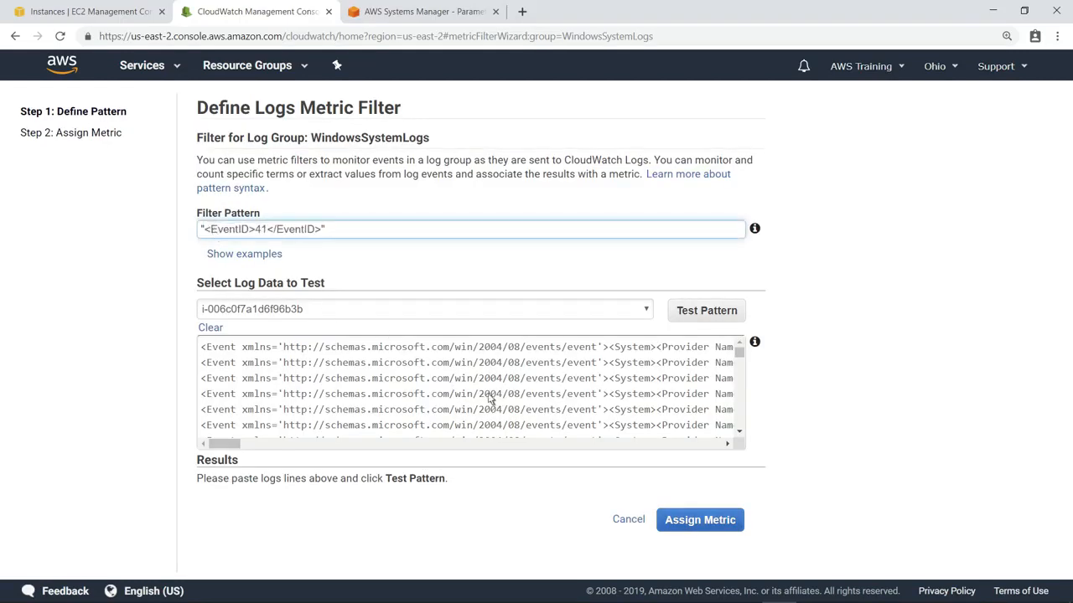
# Assign a metric named Windows Crashes to the filter in the LogMetrics namespace and create the filter.
pyautogui.click(700, 521)
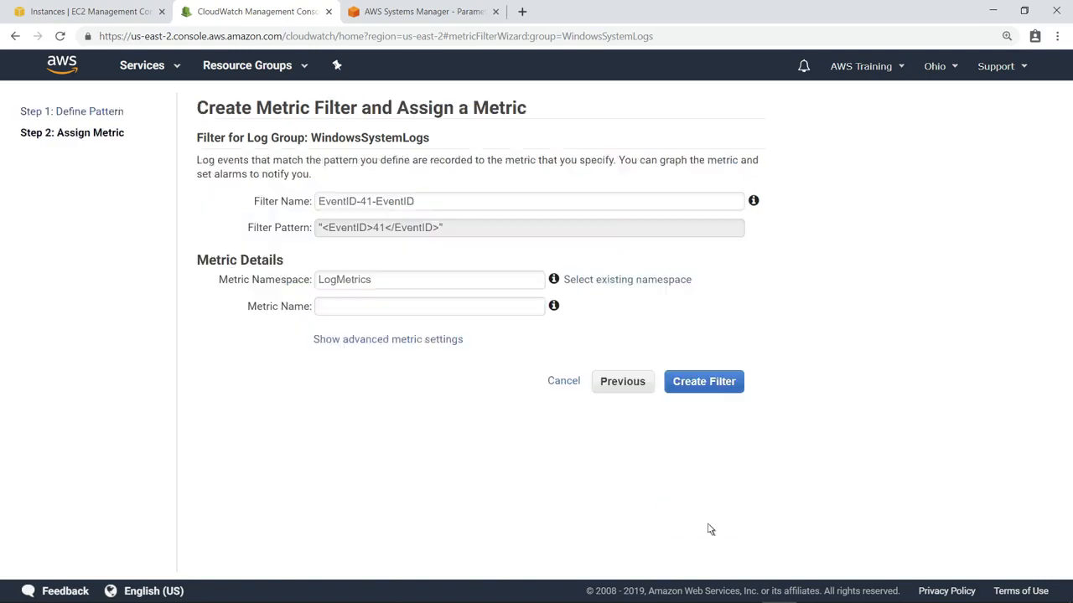
pyautogui.click(331, 309)
pyautogui.write('Windows Crashes')
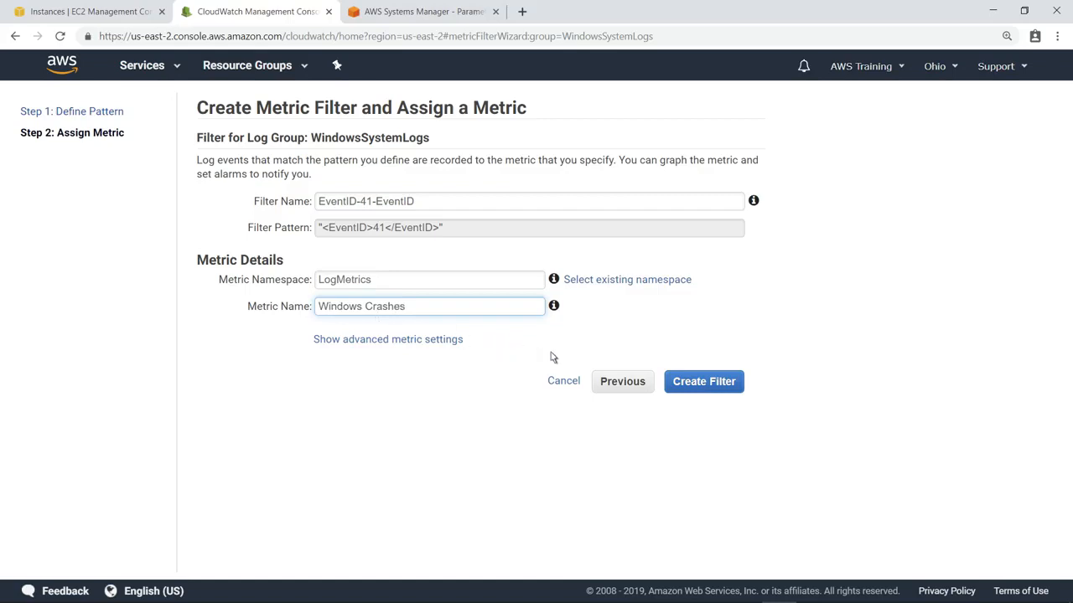
pyautogui.click(715, 384)
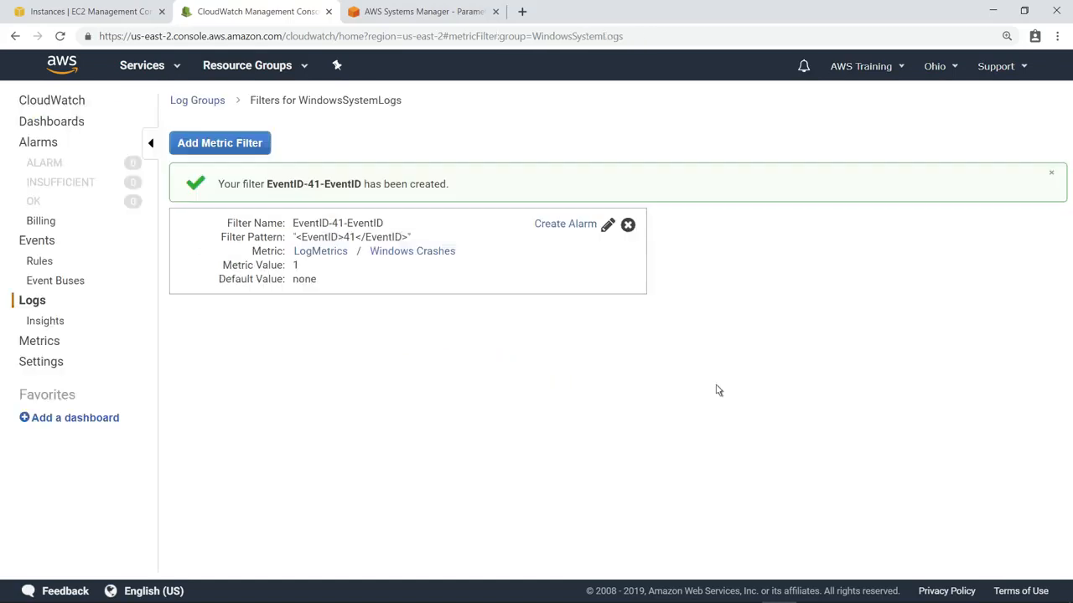
# Graph the Windows Crashes metric from LogMetrics' metrics with no dimensions.
pyautogui.click(419, 250)
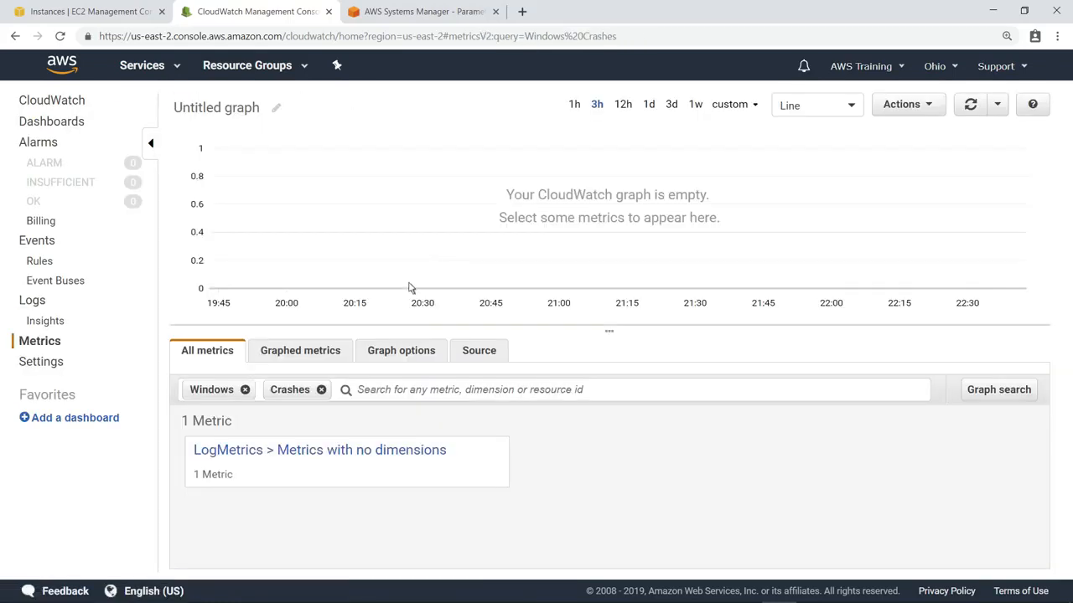
pyautogui.click(328, 457)
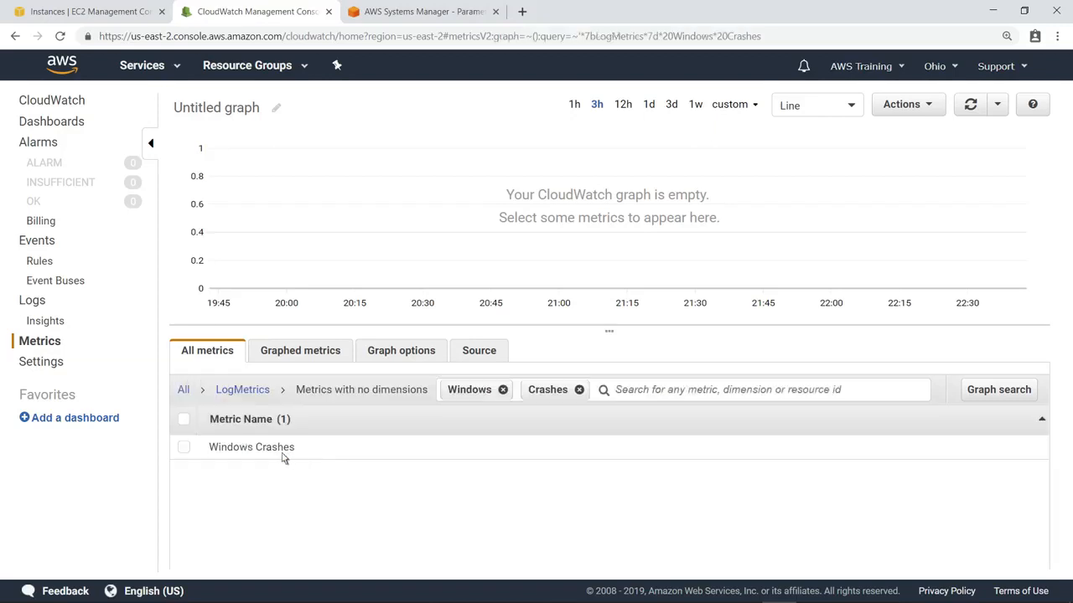
pyautogui.click(183, 449)
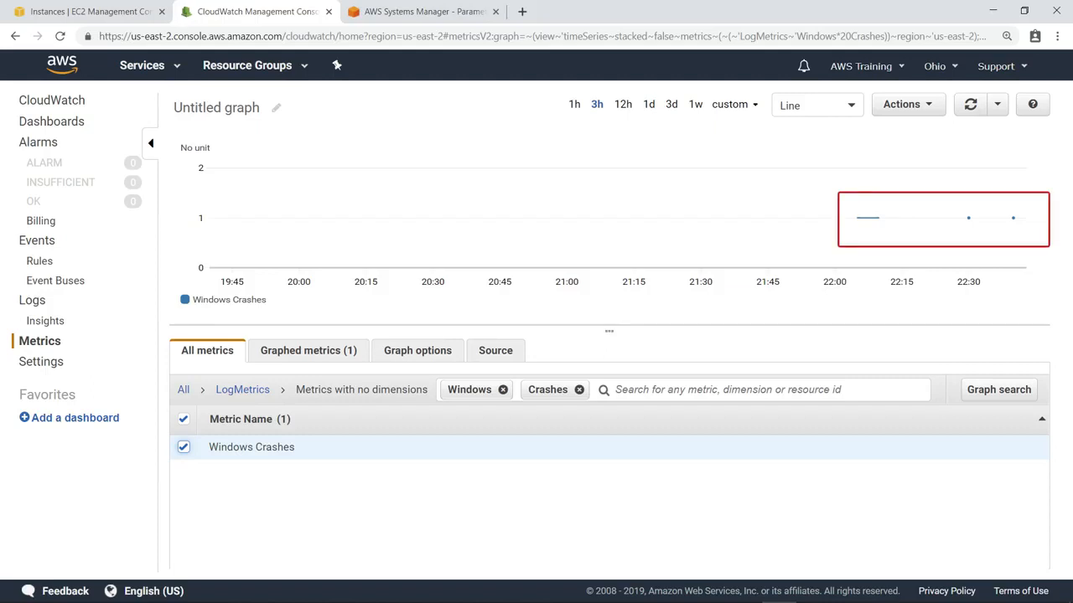
# Add the Windows Crashes graph as a line widget to a new dashboard named EC2-Operations-Dashboard.
pyautogui.click(929, 109)
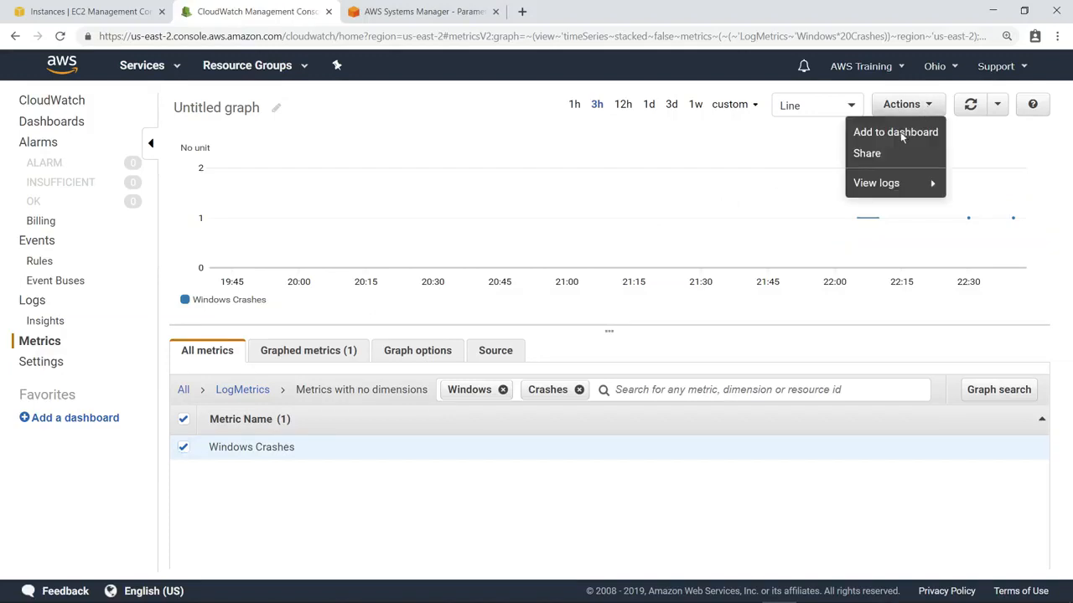
pyautogui.click(901, 134)
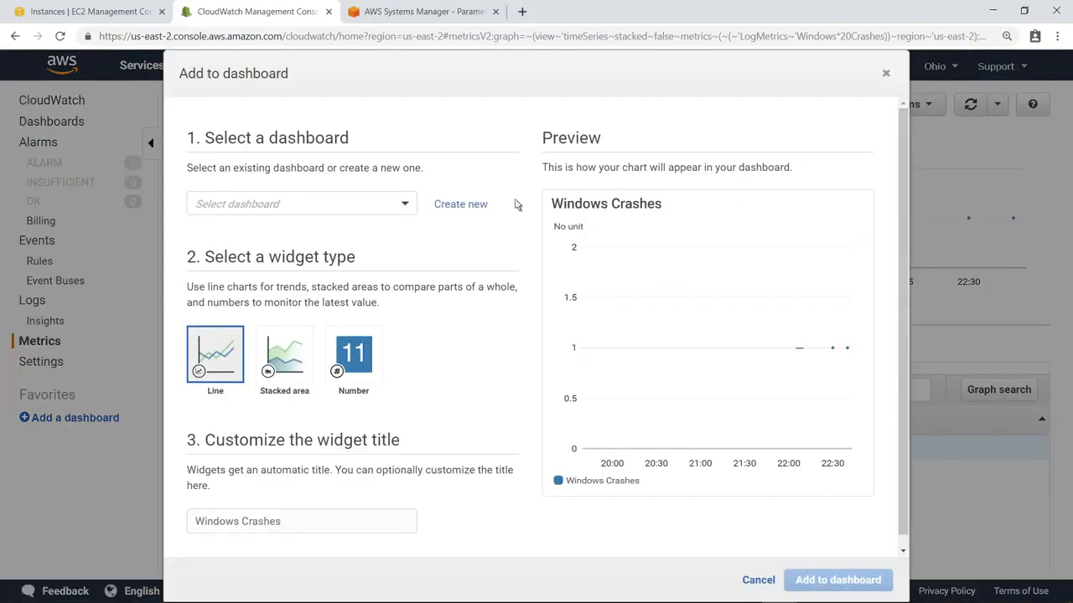
pyautogui.click(459, 204)
pyautogui.write('EC2-Operations-Dashboard')
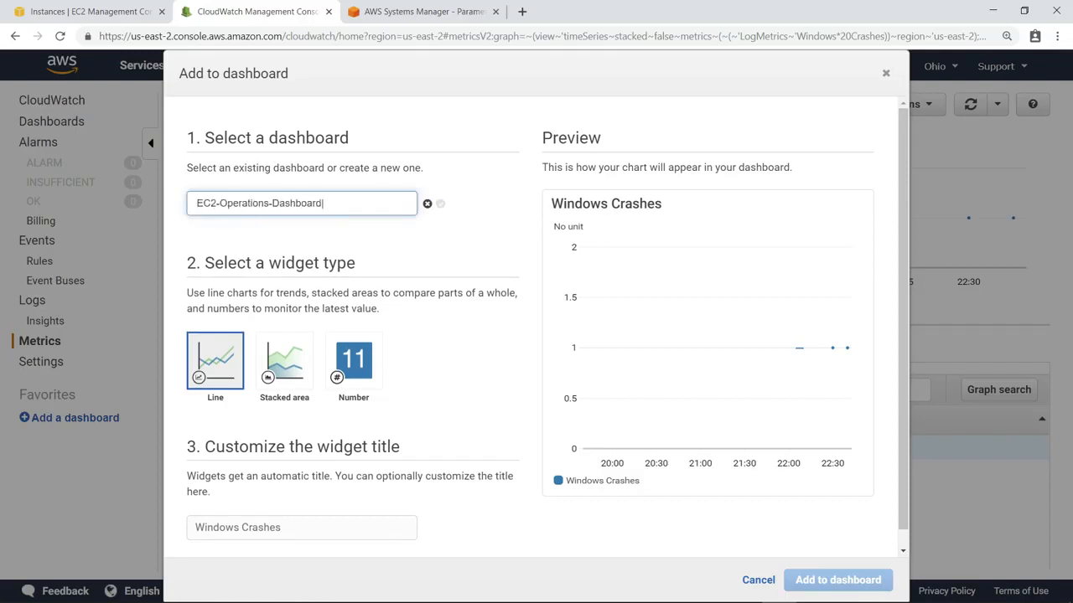
pyautogui.click(440, 203)
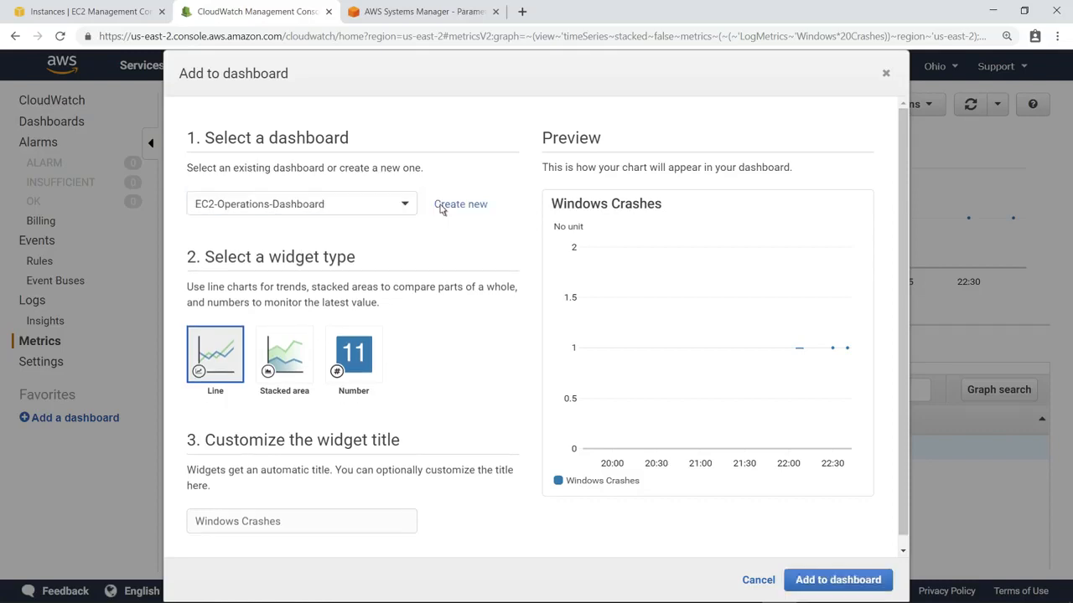
pyautogui.click(838, 580)
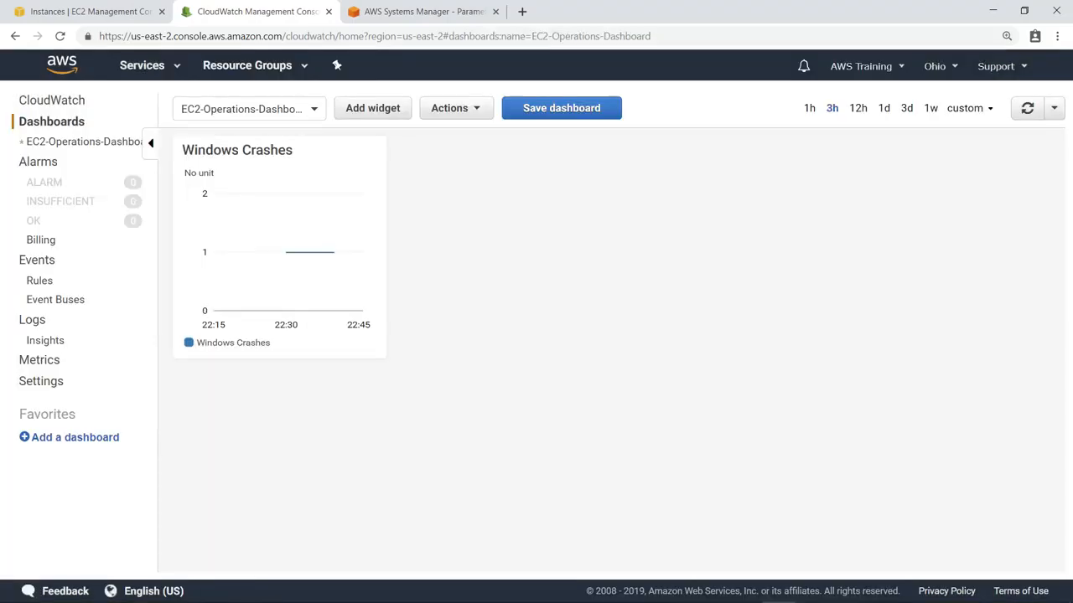